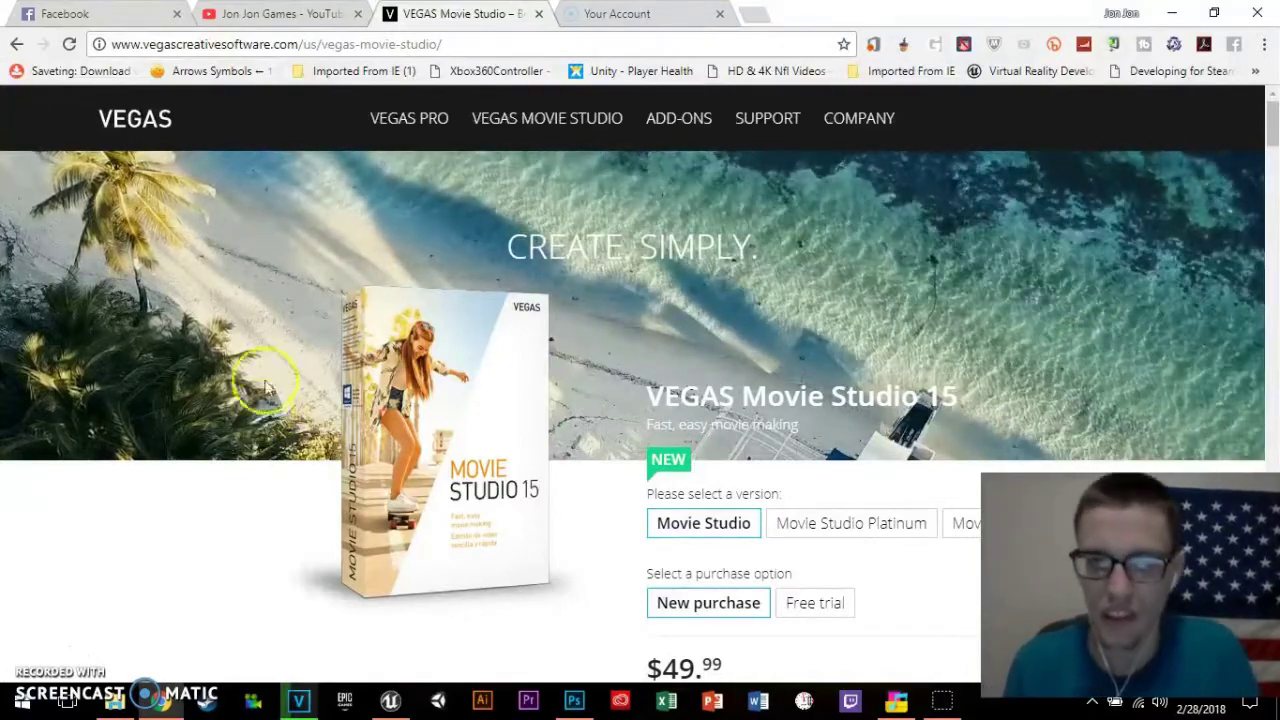
- Review the Movie Studio 15 page, highlighting its product name and $49.99 price
scroll(629, 294, down, 1)
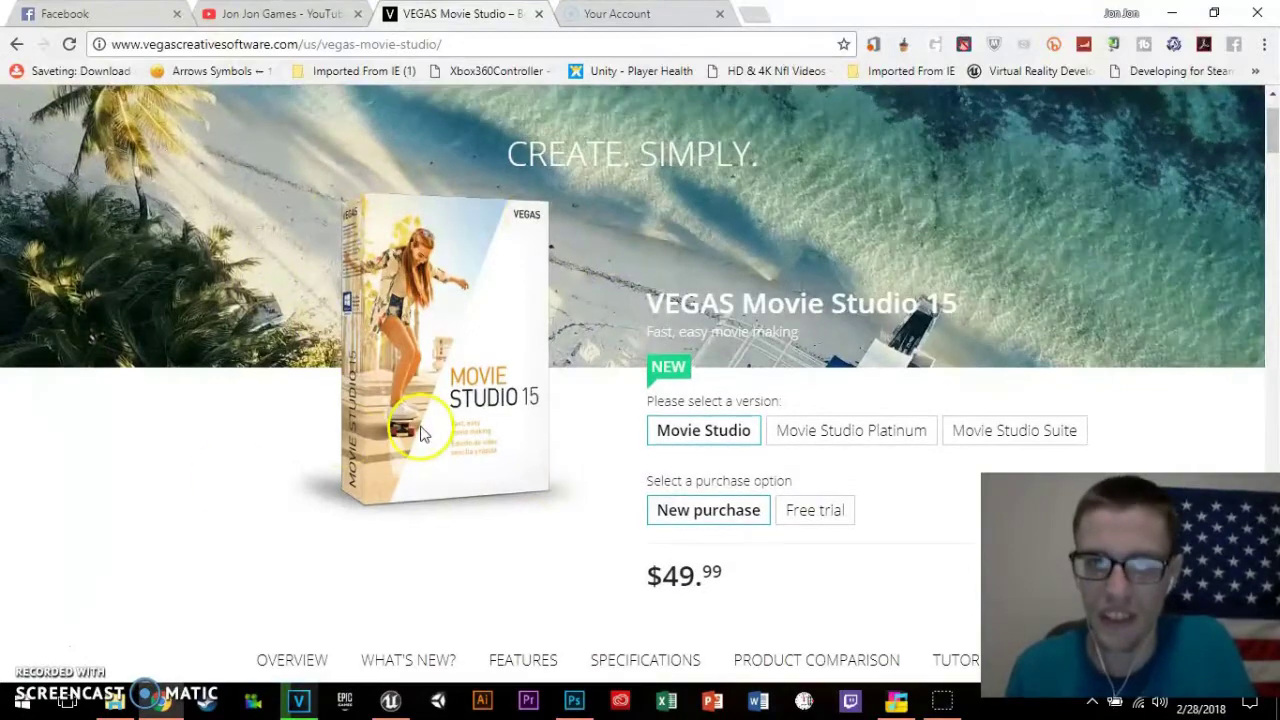
scroll(537, 371, up, 1)
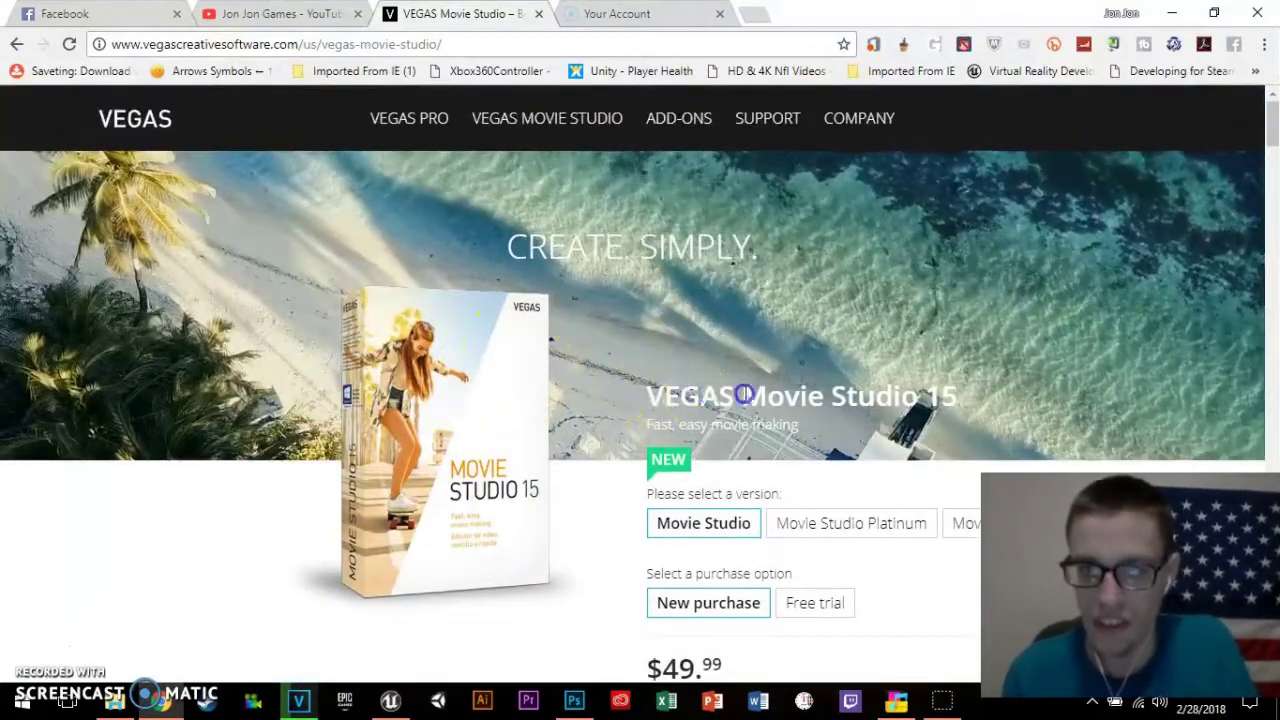
drag(644, 396, 937, 394)
click(958, 397)
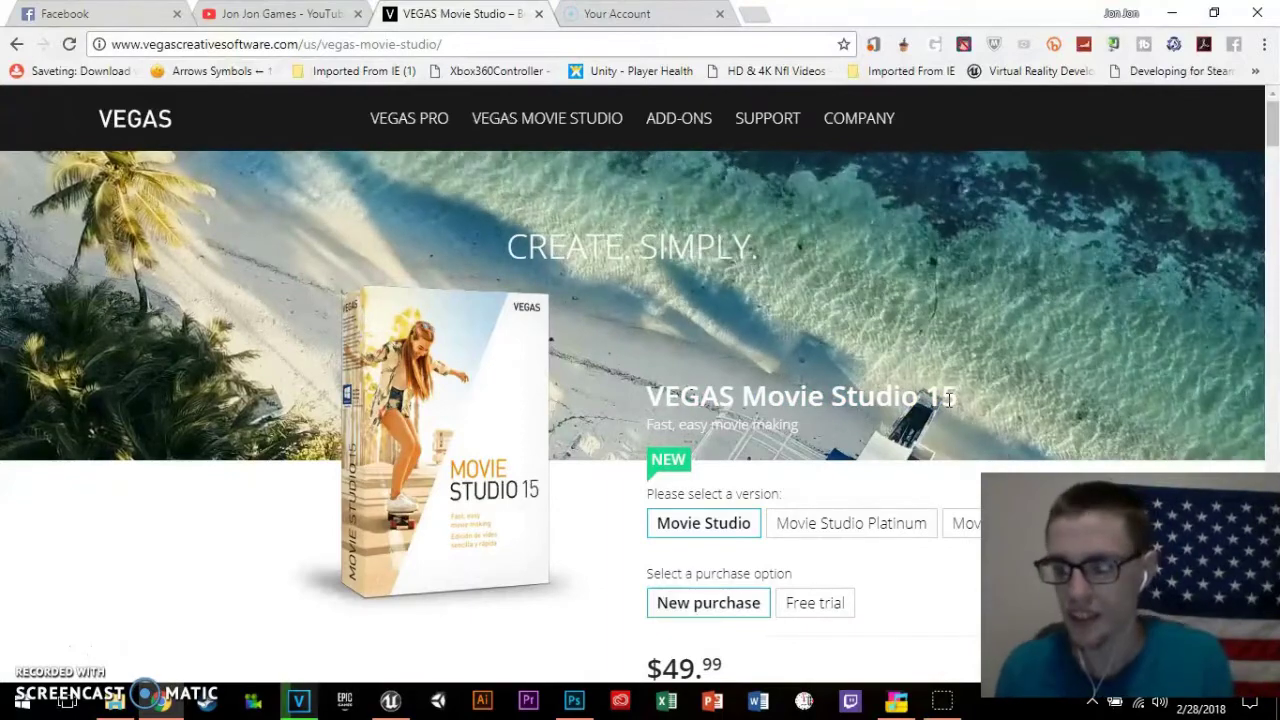
scroll(557, 423, down, 1)
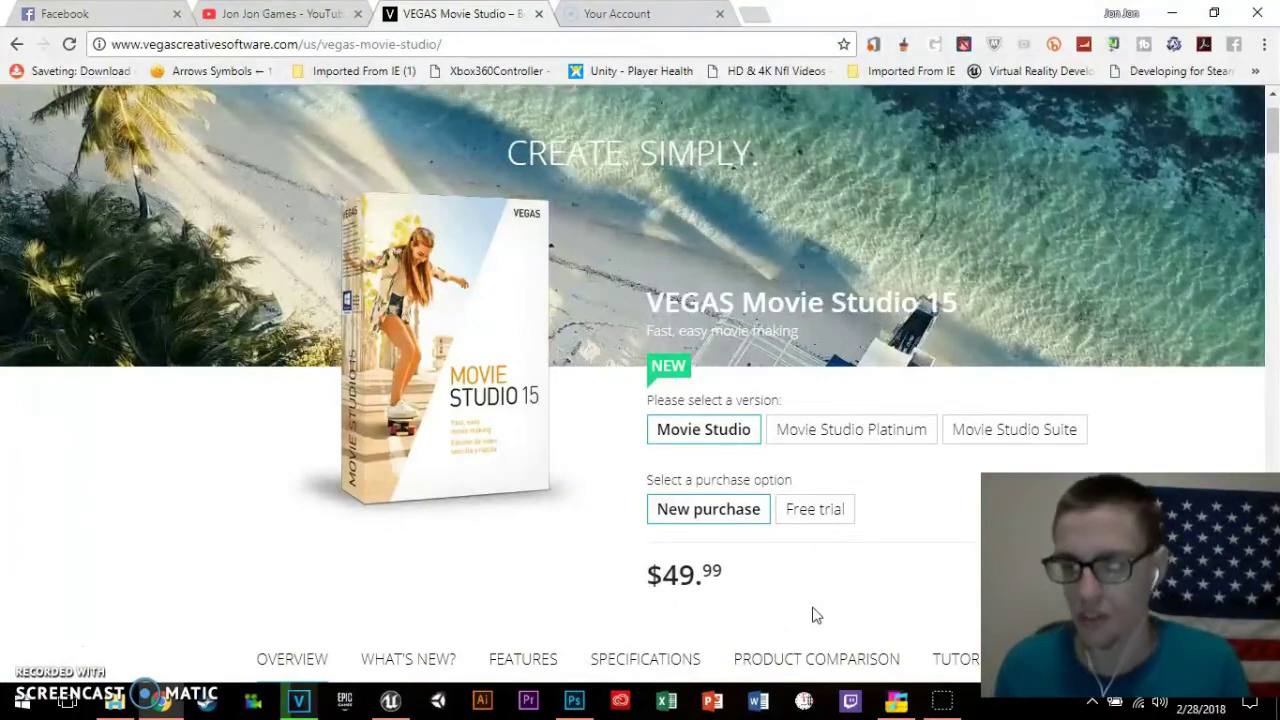
scroll(854, 560, down, 3)
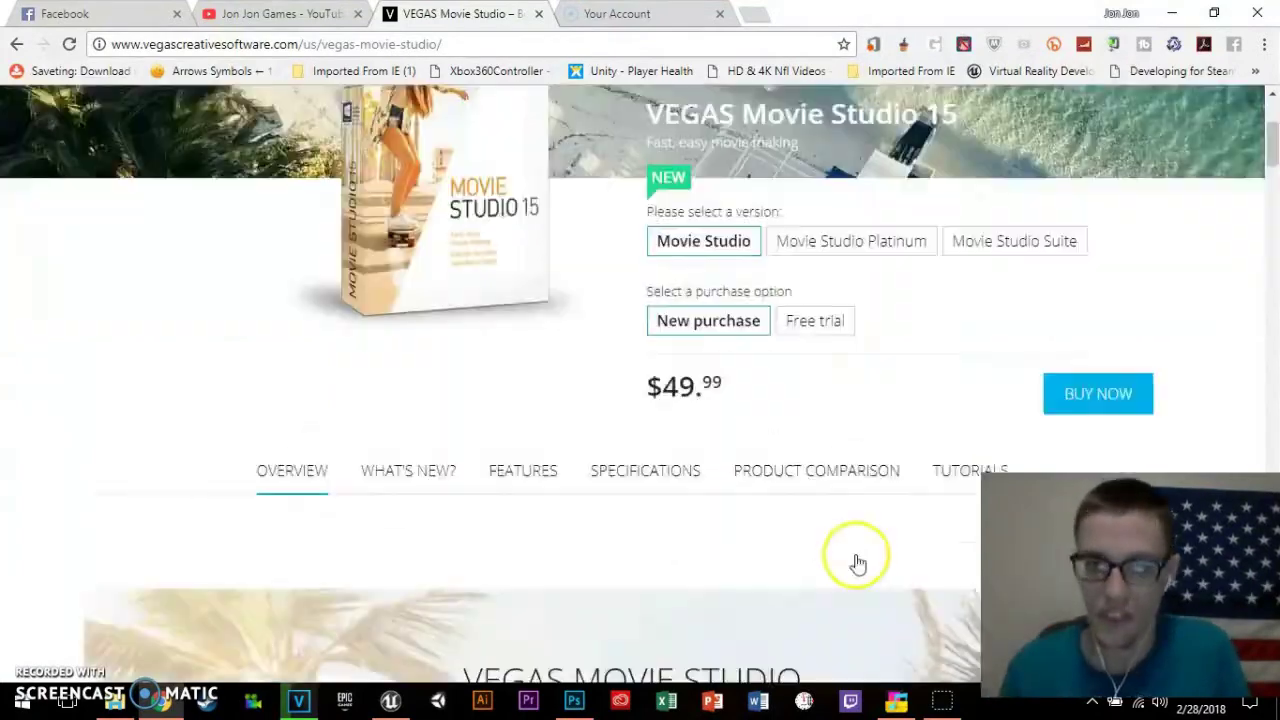
scroll(866, 463, up, 2)
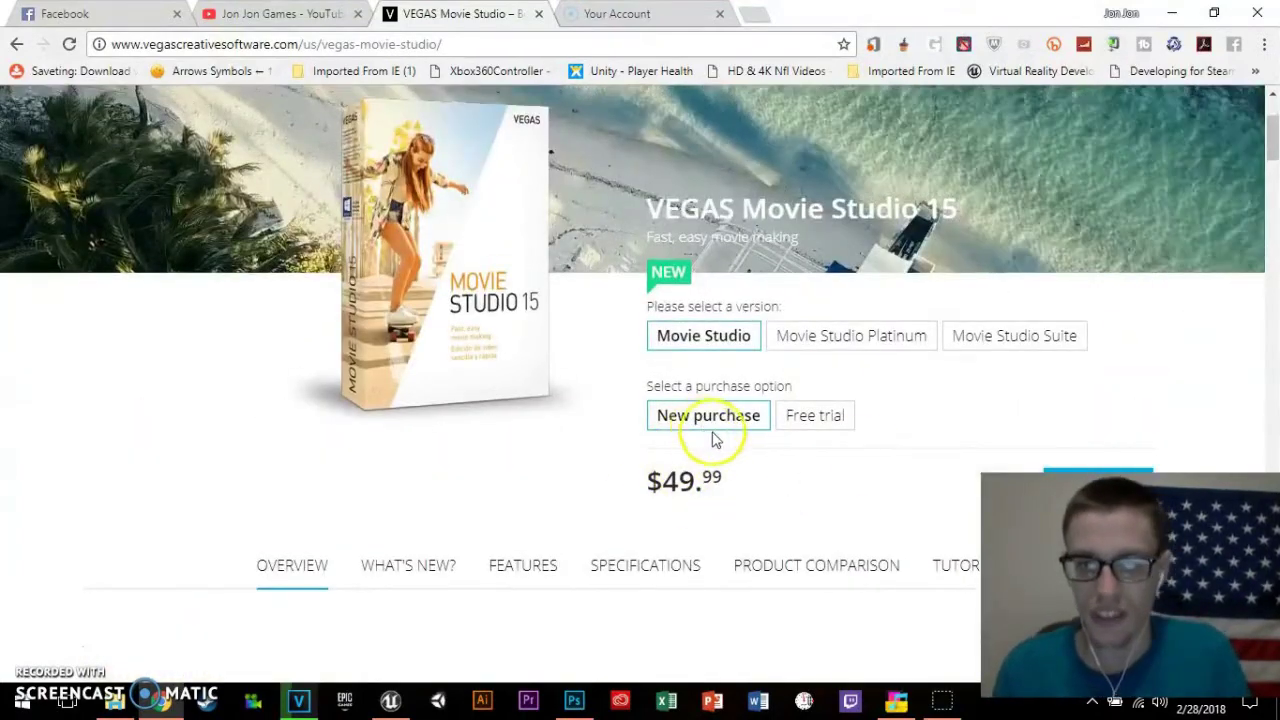
drag(643, 481, 731, 488)
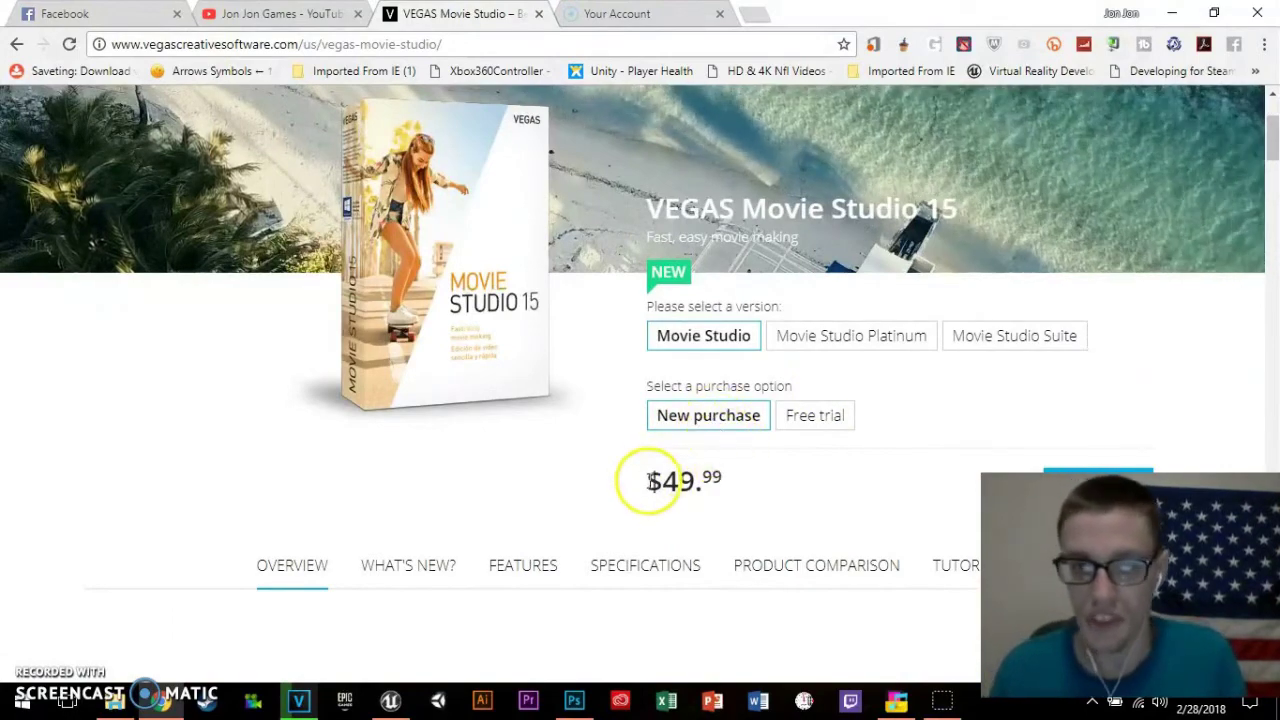
scroll(731, 488, down, 2)
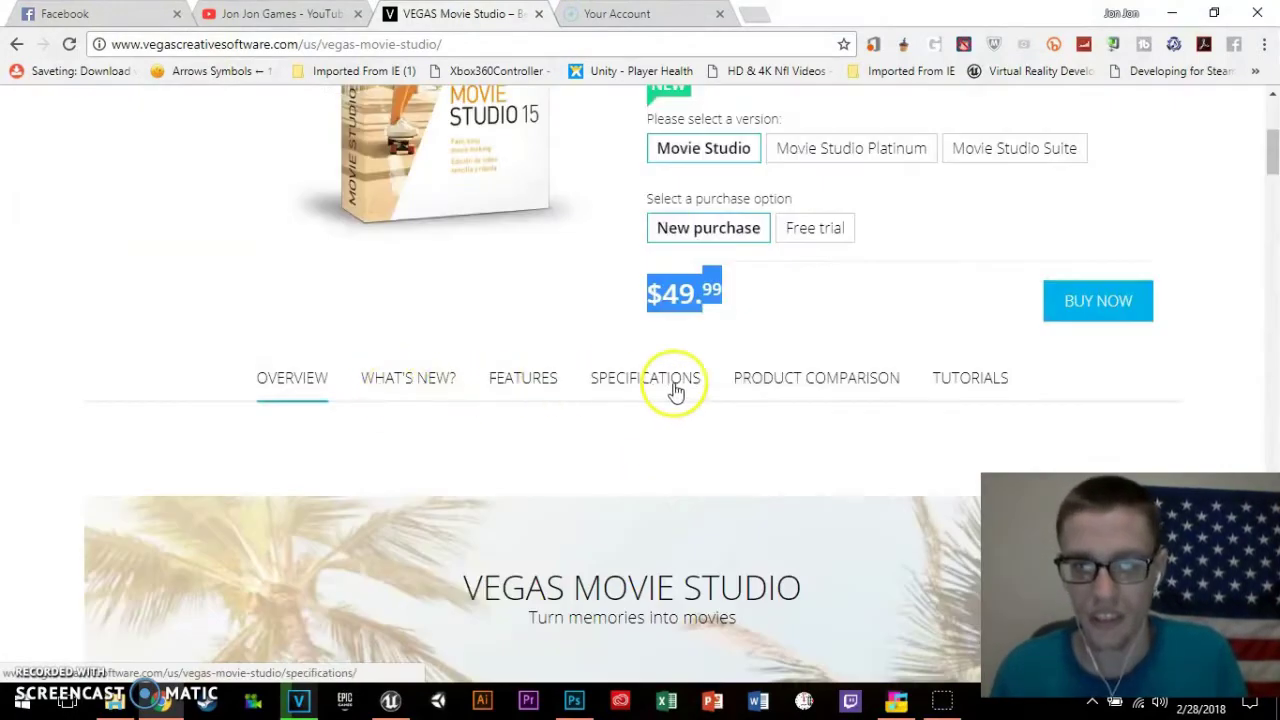
scroll(449, 425, up, 1)
- Pick the Free trial purchase option and start the Movie Studio 15 trial download
click(810, 330)
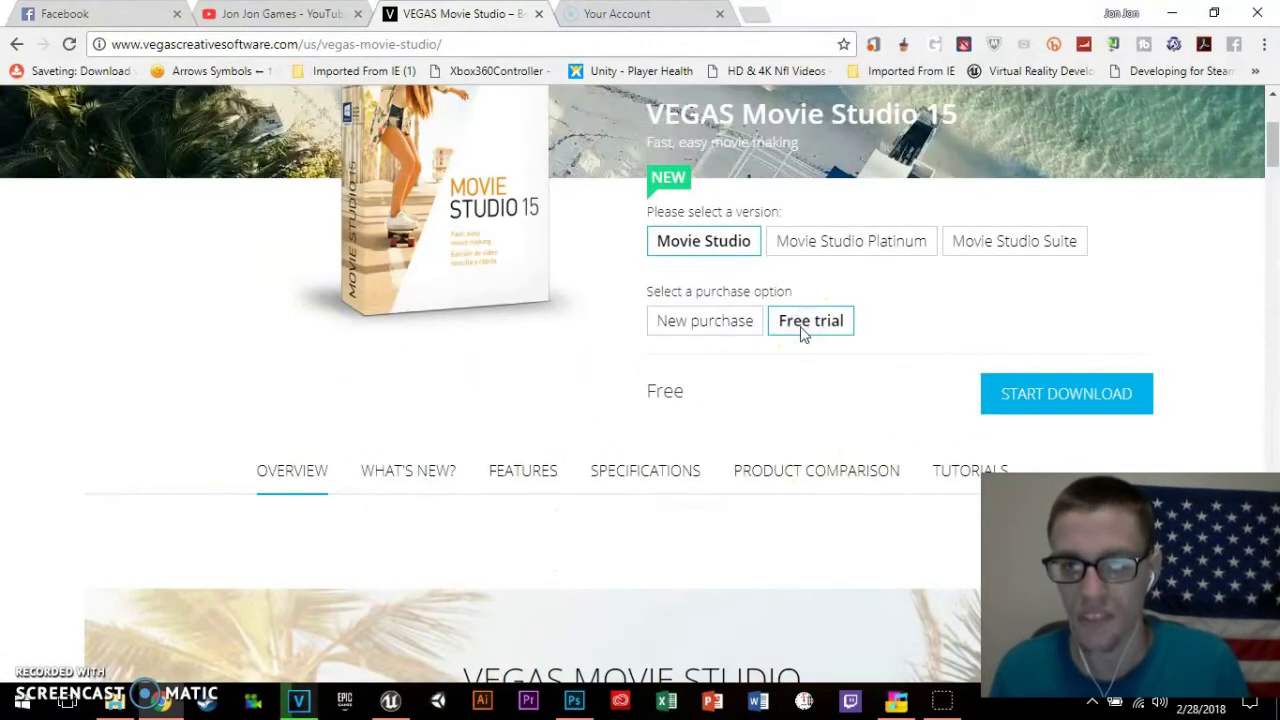
drag(800, 333, 820, 333)
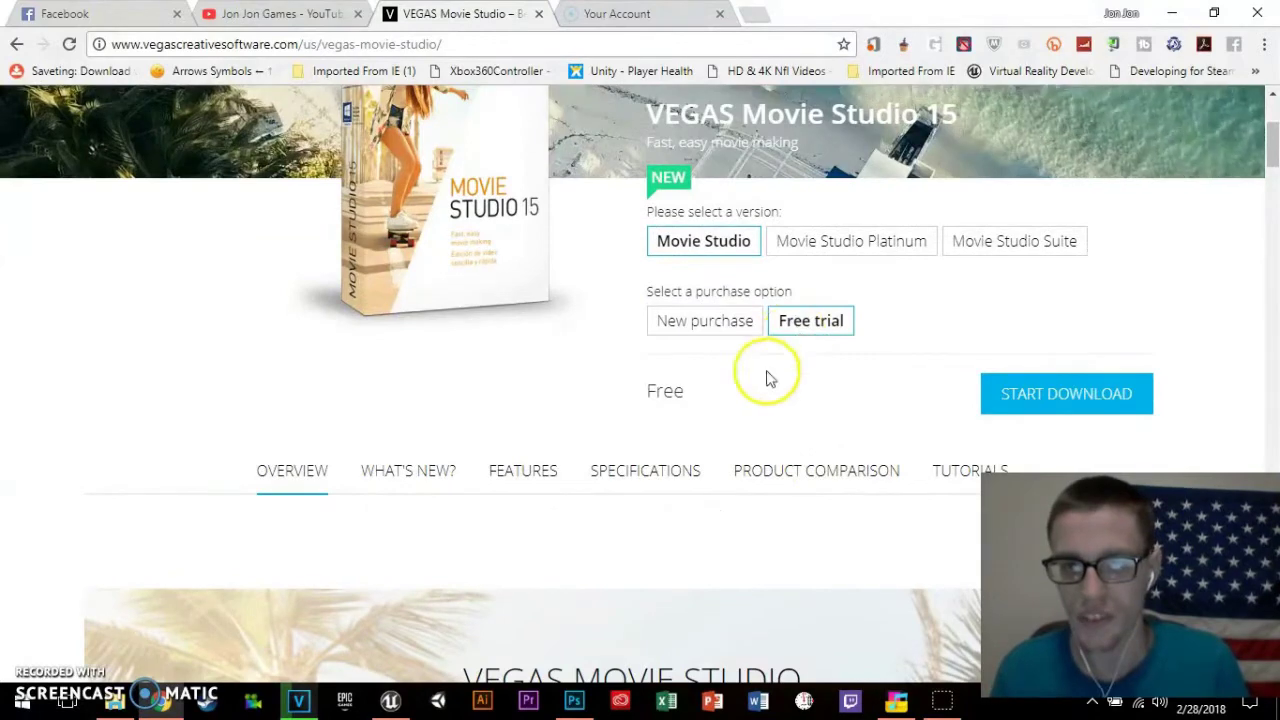
click(820, 333)
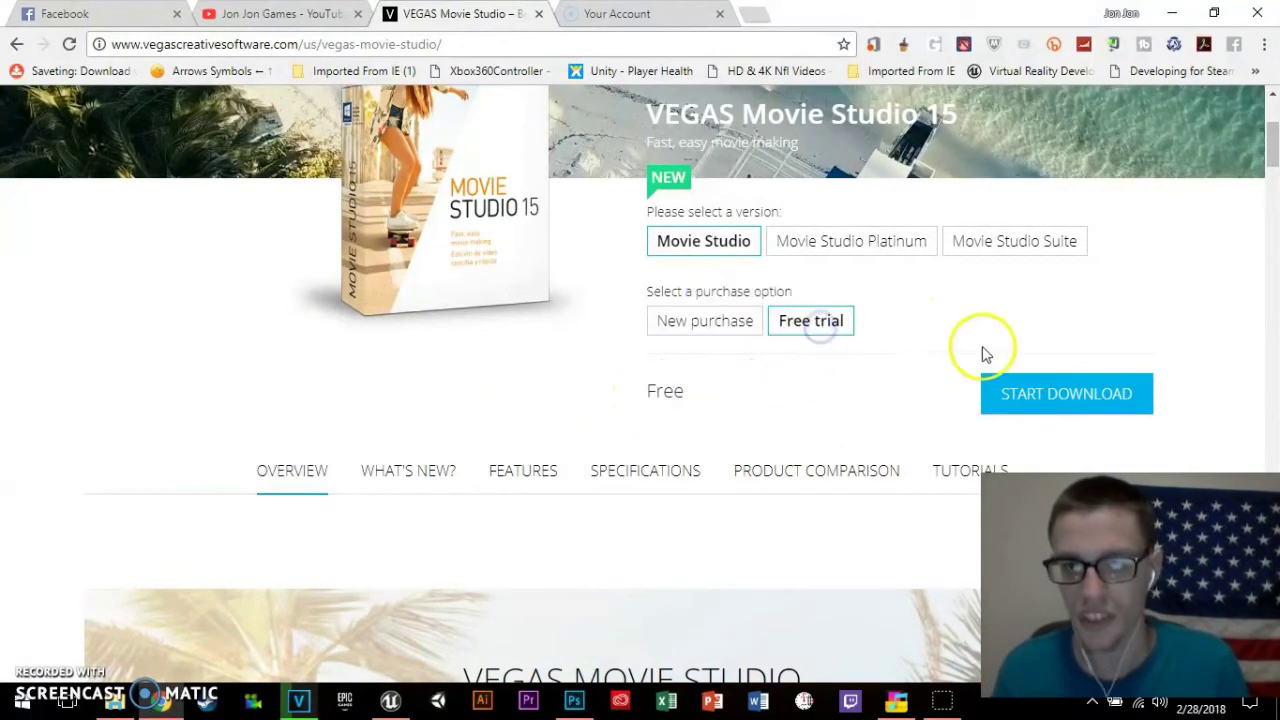
click(1016, 400)
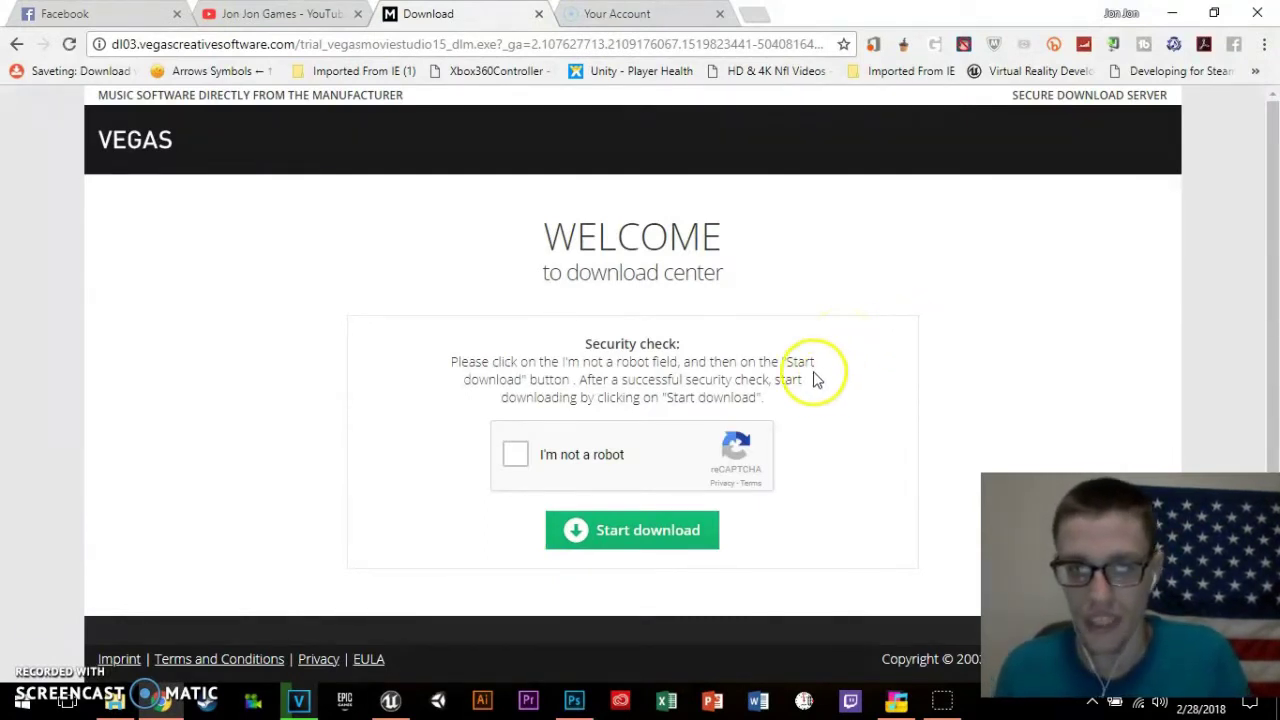
- Pass the 'I'm not a robot' check and save the trial installer to the Desktop
click(516, 458)
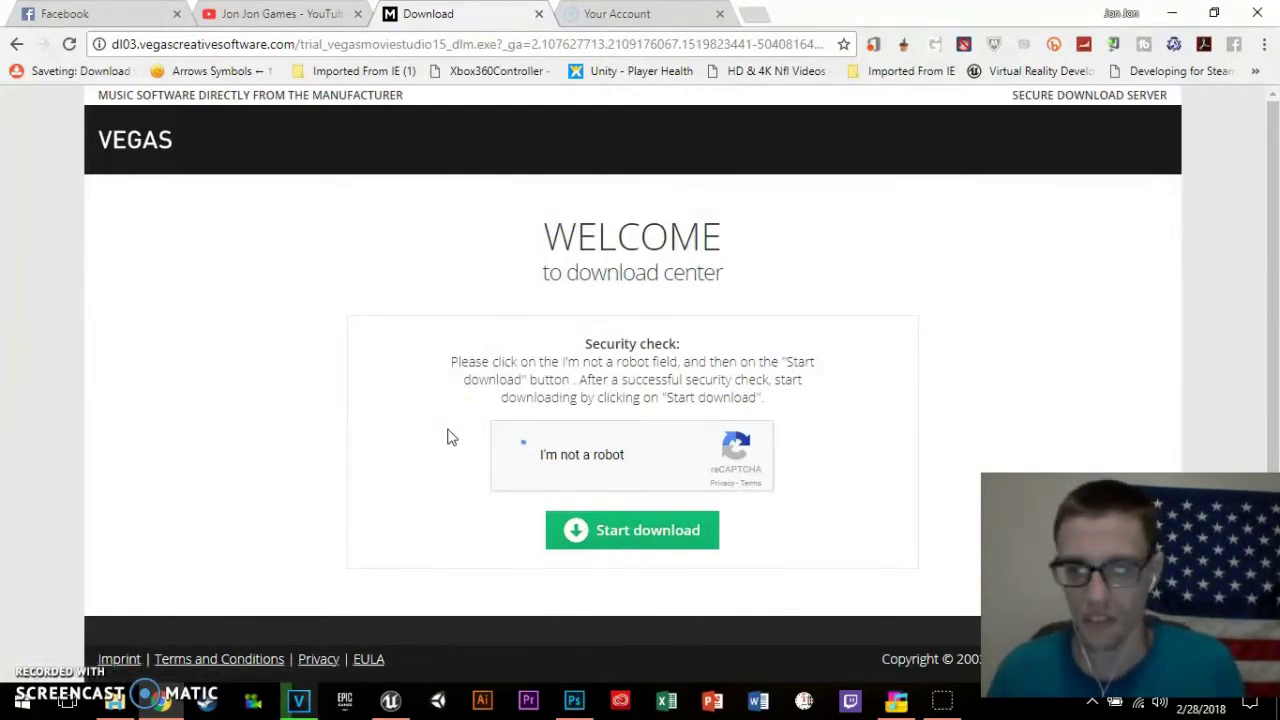
click(602, 530)
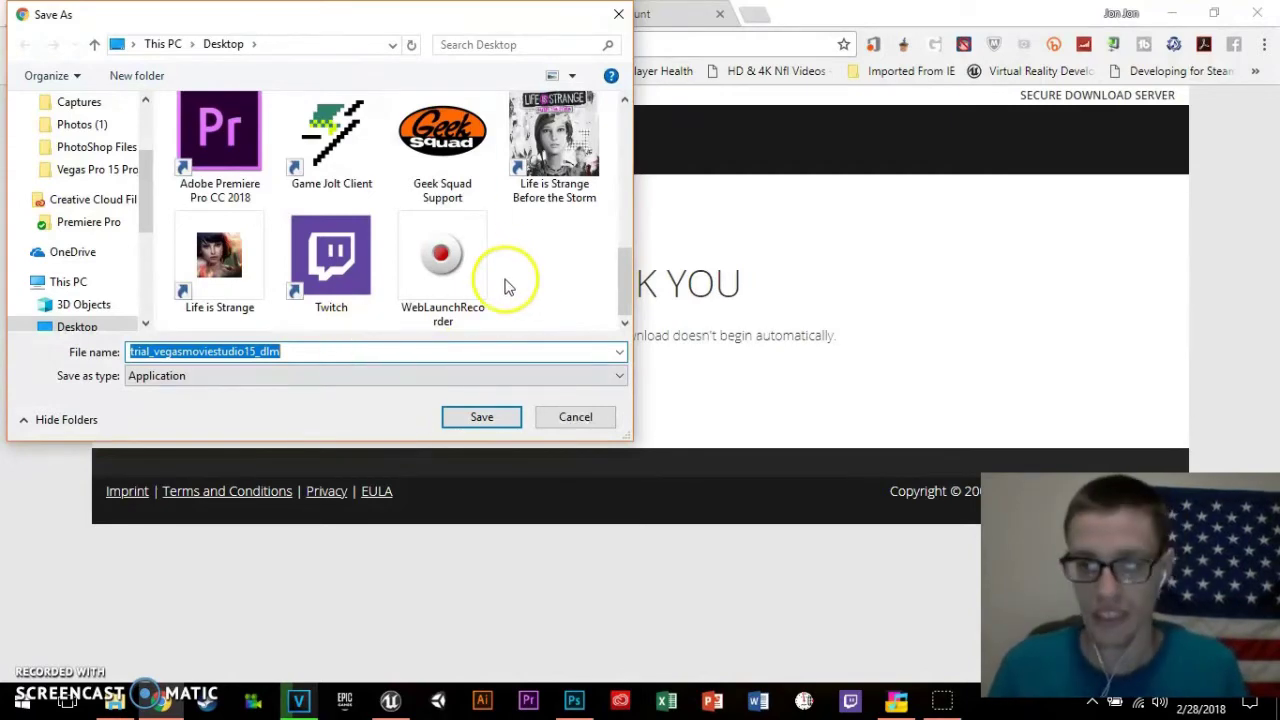
click(478, 417)
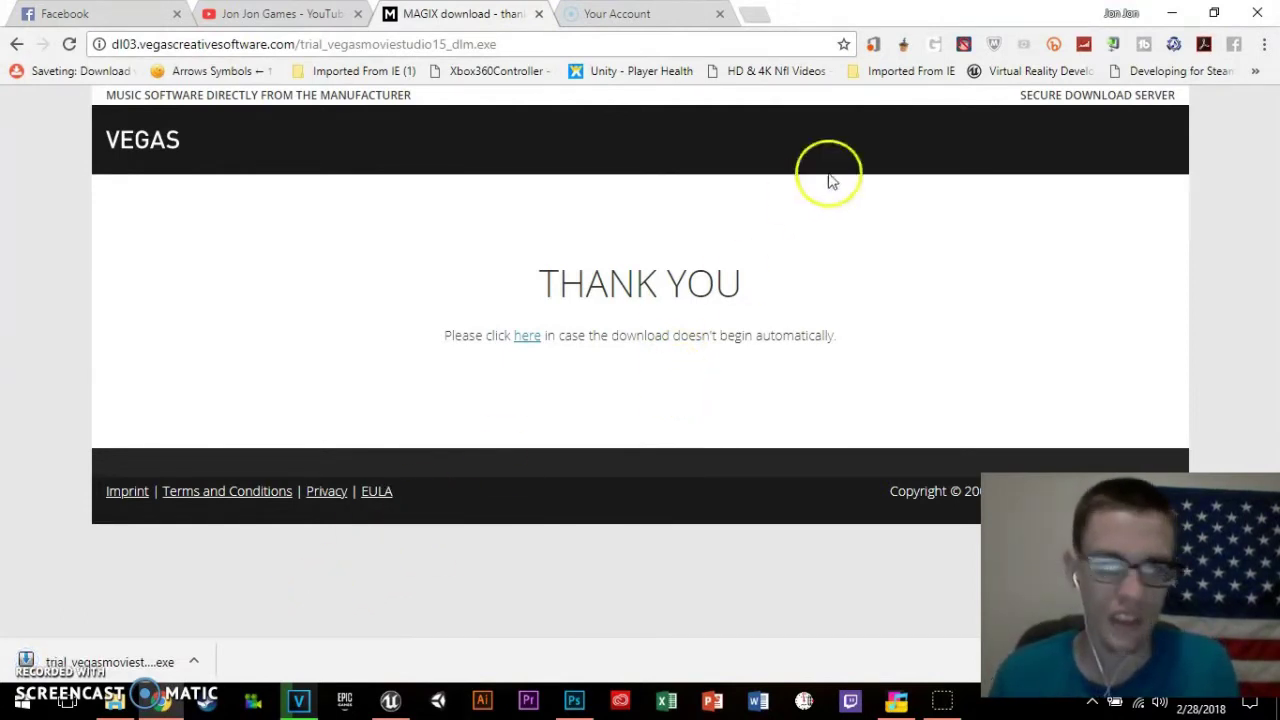
- Minimize Chrome and run the trial_vegasmoviestudio15_dlm installer from the desktop
click(1174, 16)
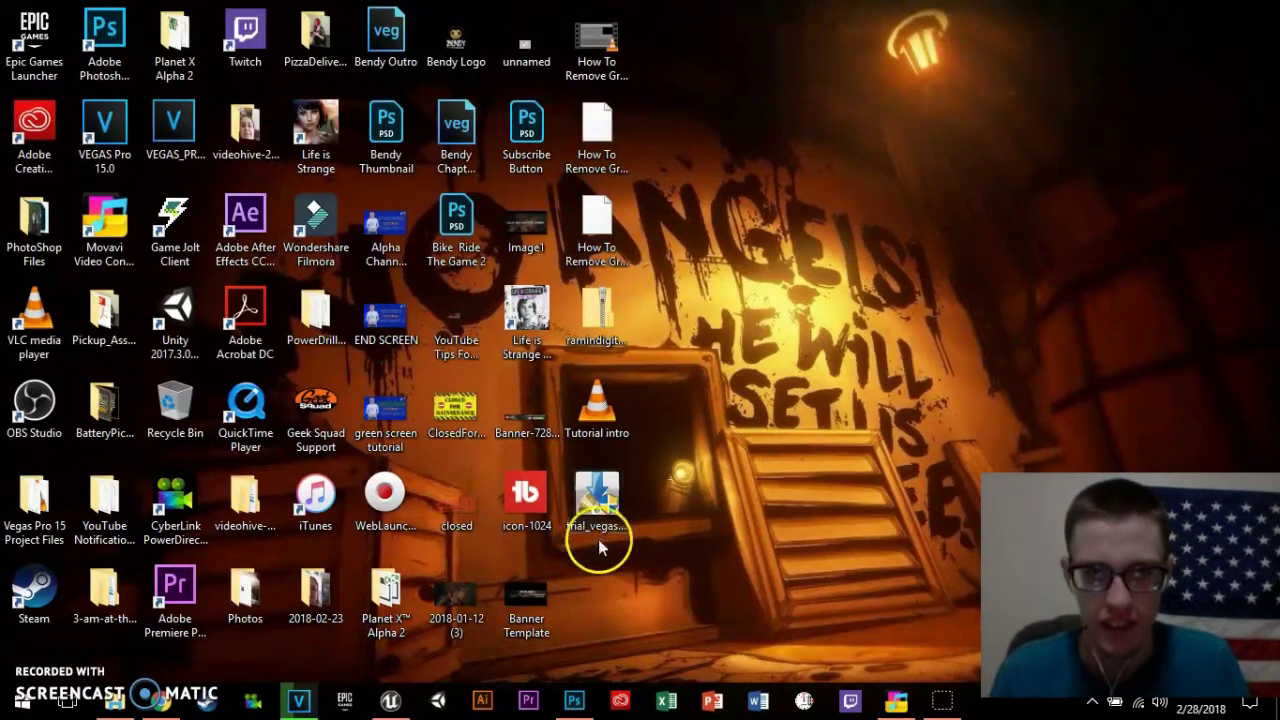
click(612, 493)
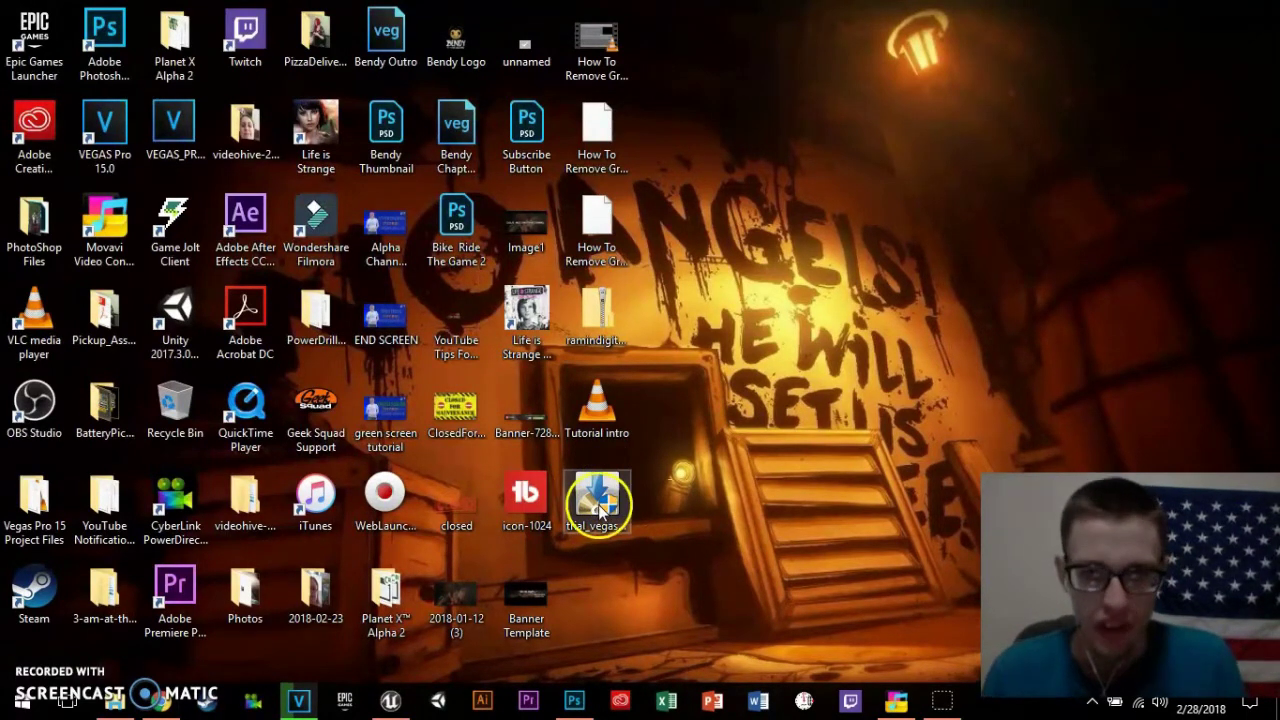
click(600, 510)
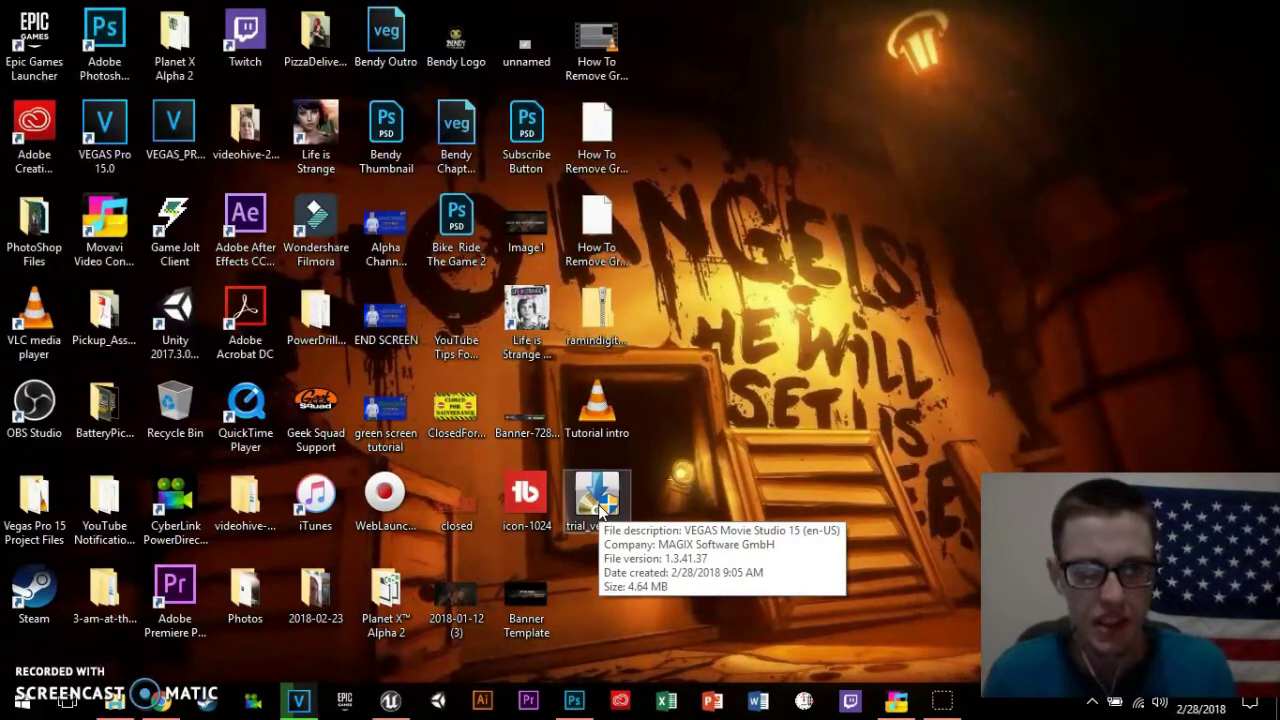
click(730, 388)
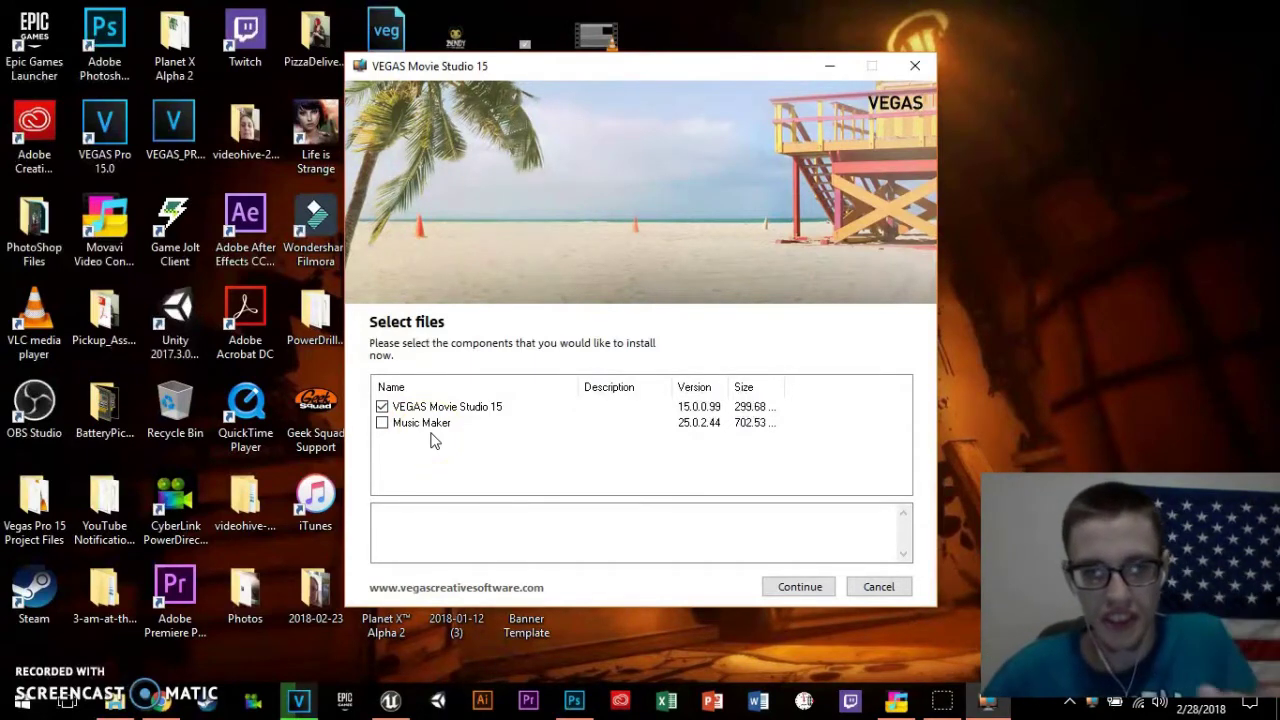
- Continue with only VEGAS Movie Studio 15 checked, excluding Music Maker
click(805, 588)
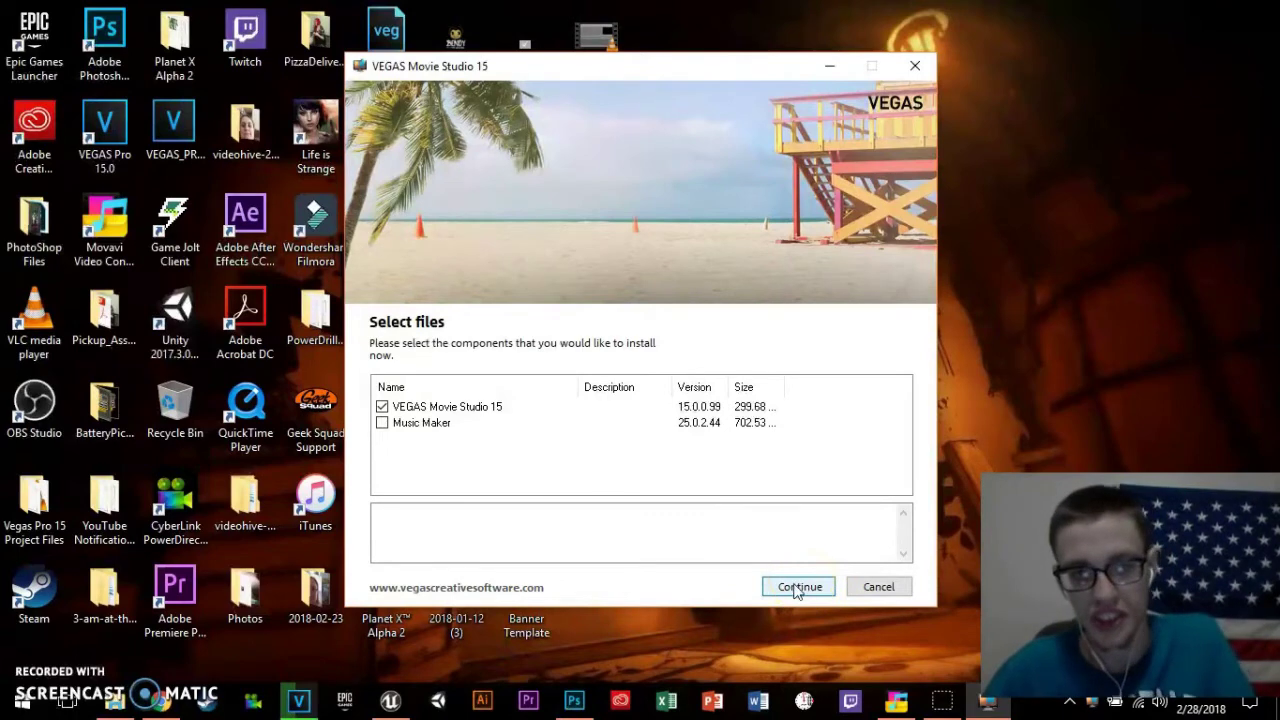
drag(437, 457, 389, 443)
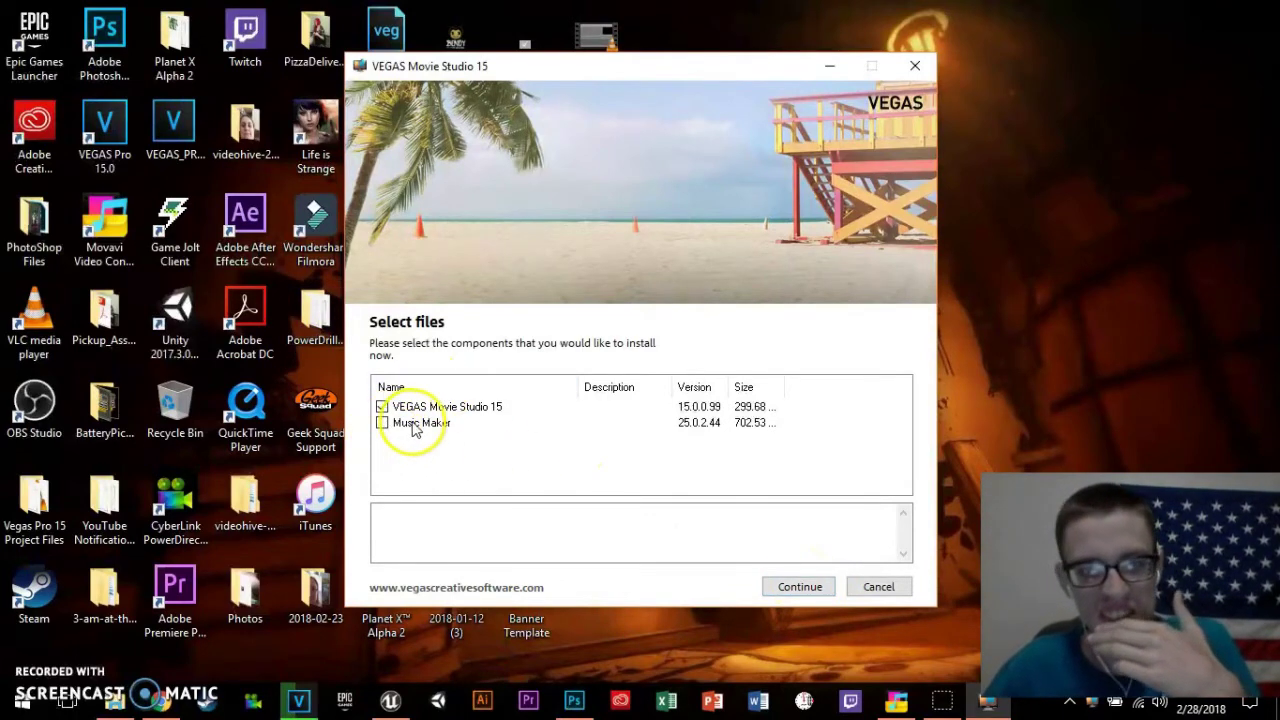
click(812, 587)
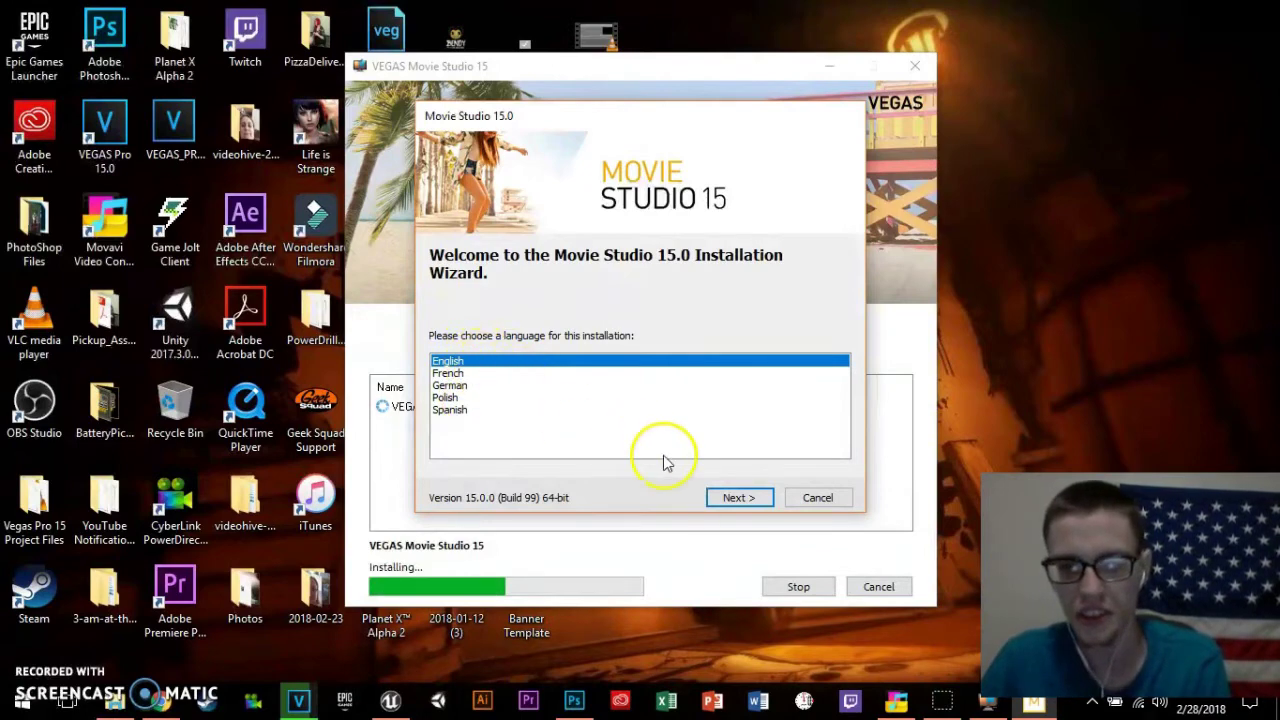
- Keep English, accept the license, and install to the default folder with a desktop shortcut
click(730, 497)
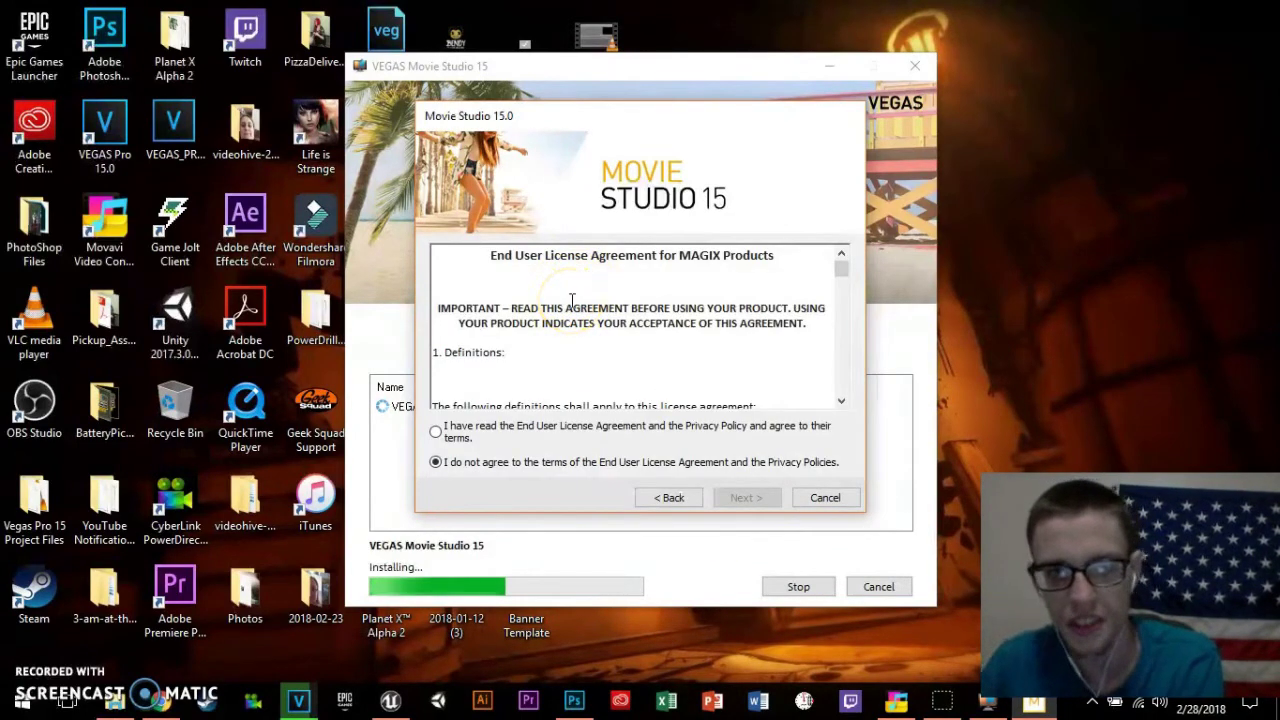
click(437, 432)
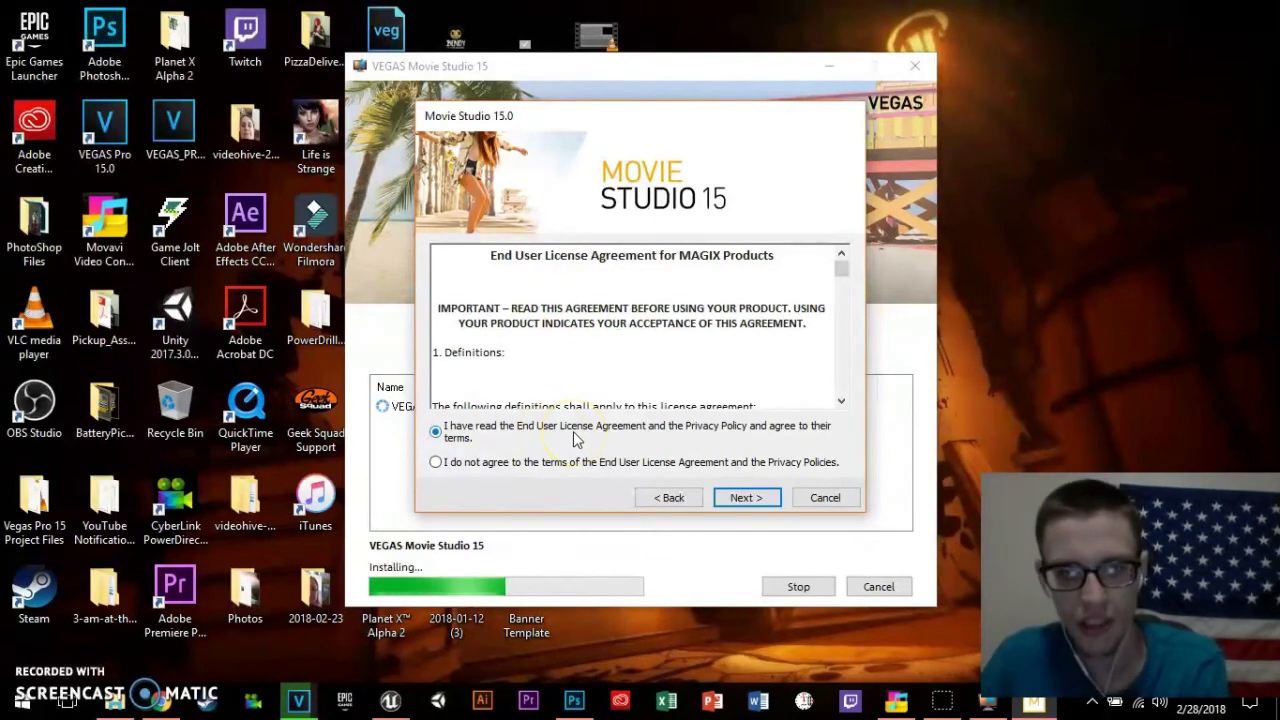
click(748, 505)
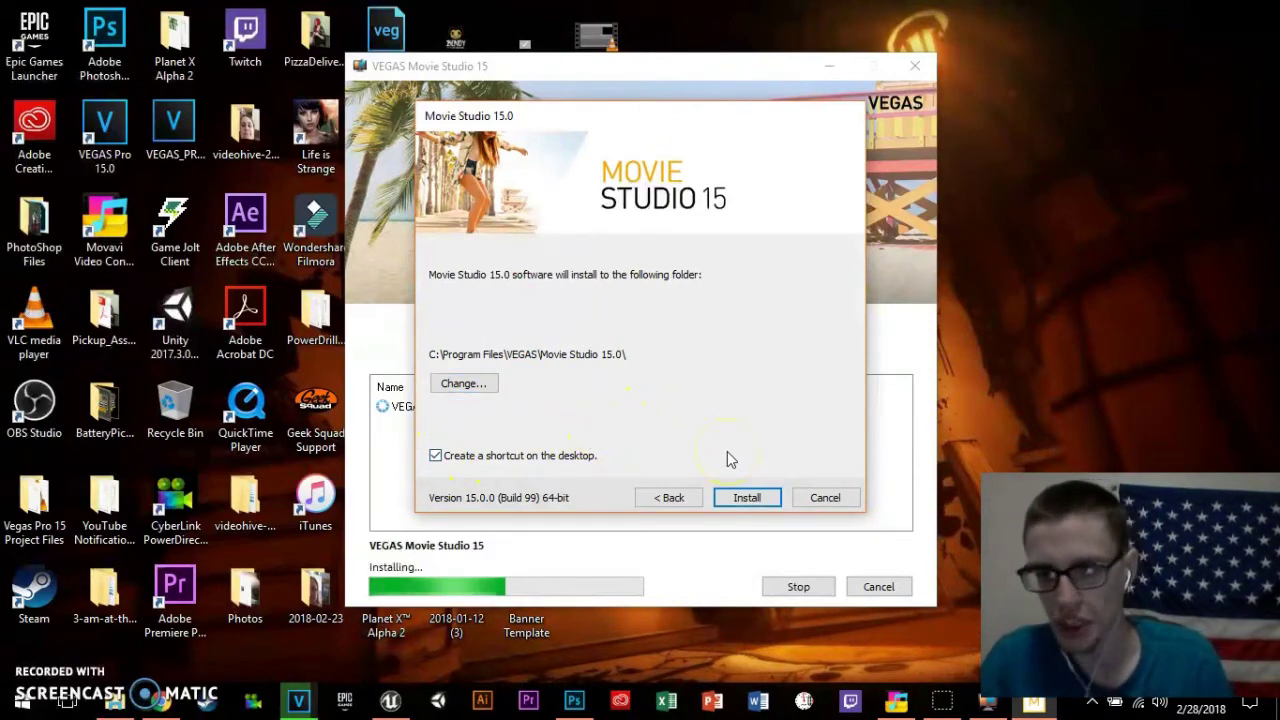
click(747, 497)
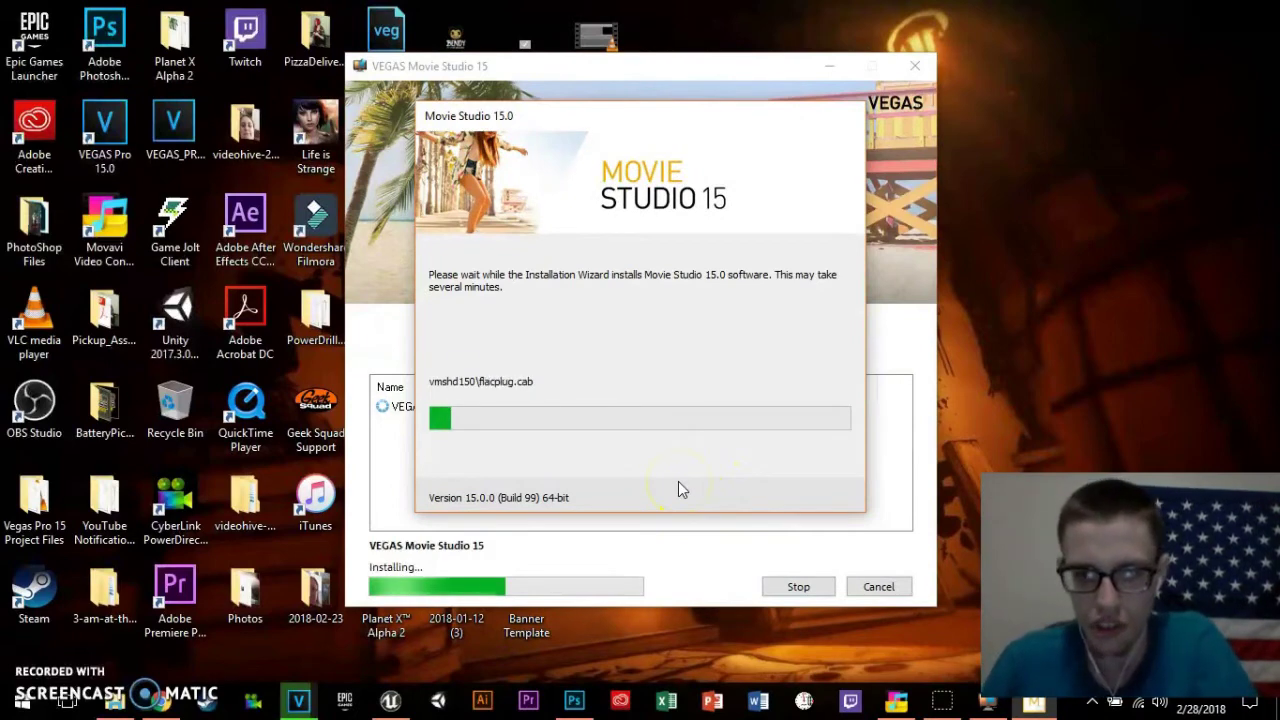
- Let the installation complete and close the wizard with Finish
click(670, 477)
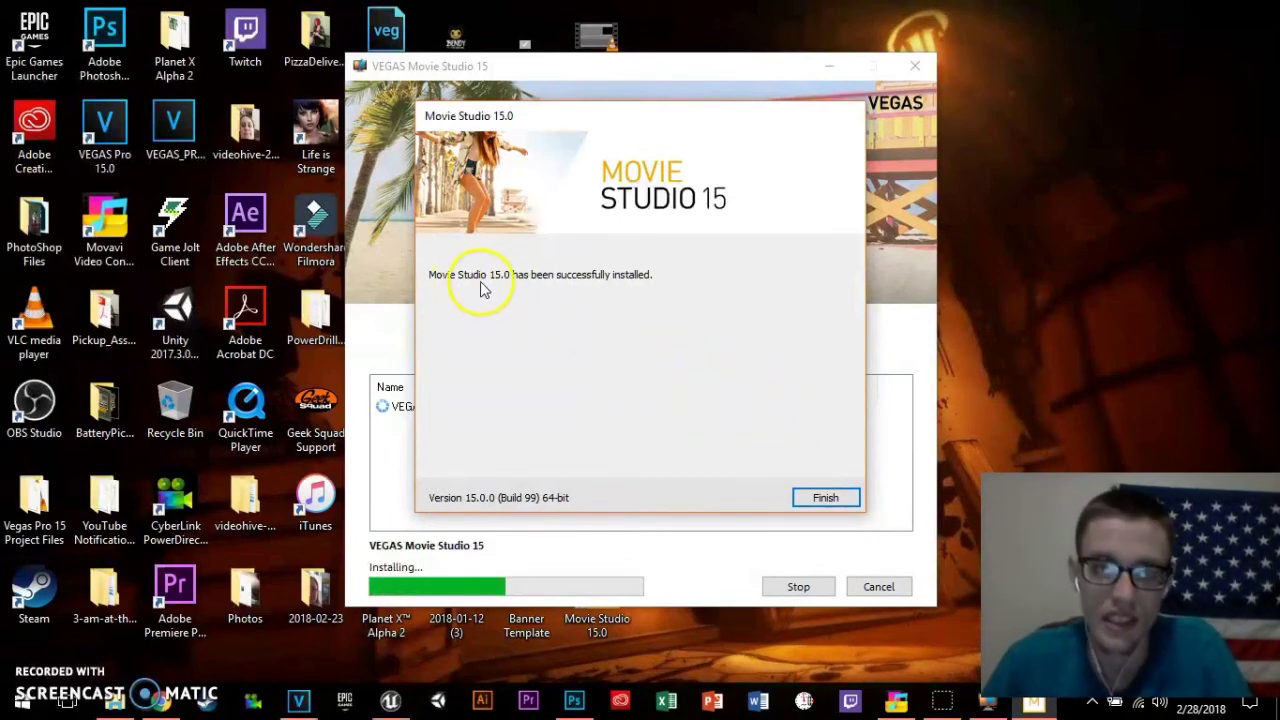
click(823, 498)
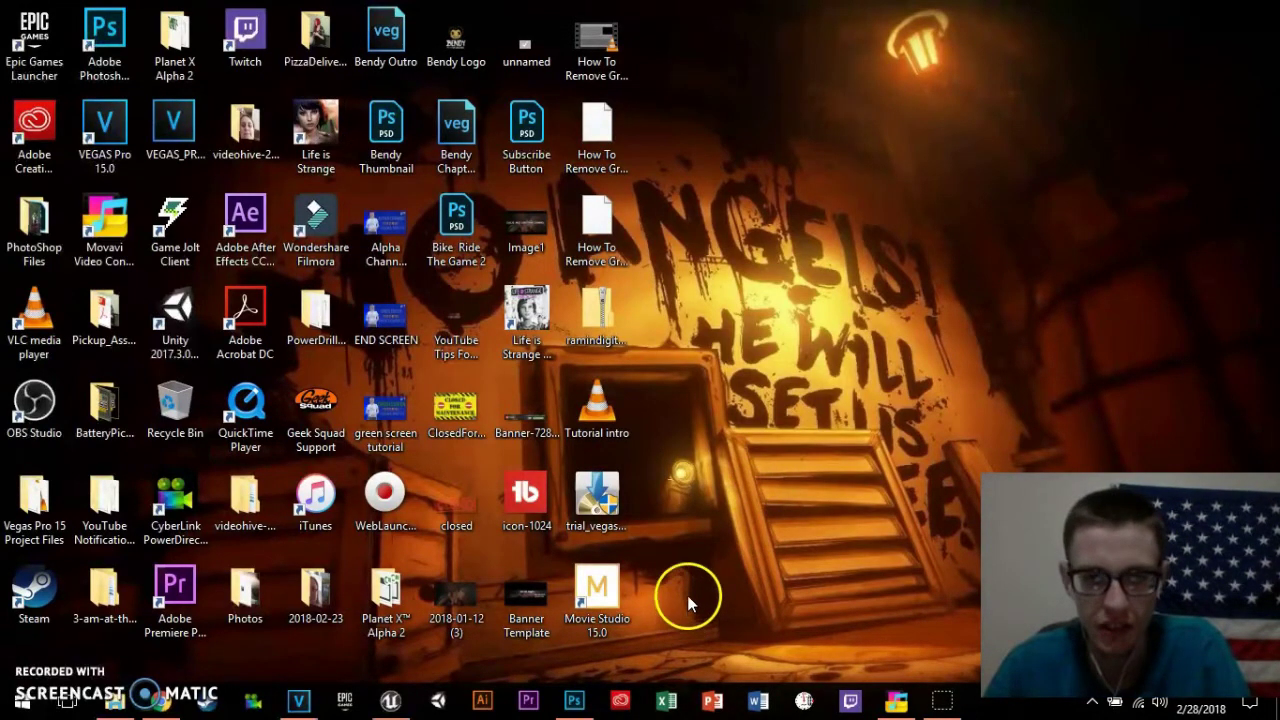
- Drag the trial_vegas installer icon onto the Recycle Bin, keeping the Movie Studio 15.0 shortcut
drag(597, 495, 180, 365)
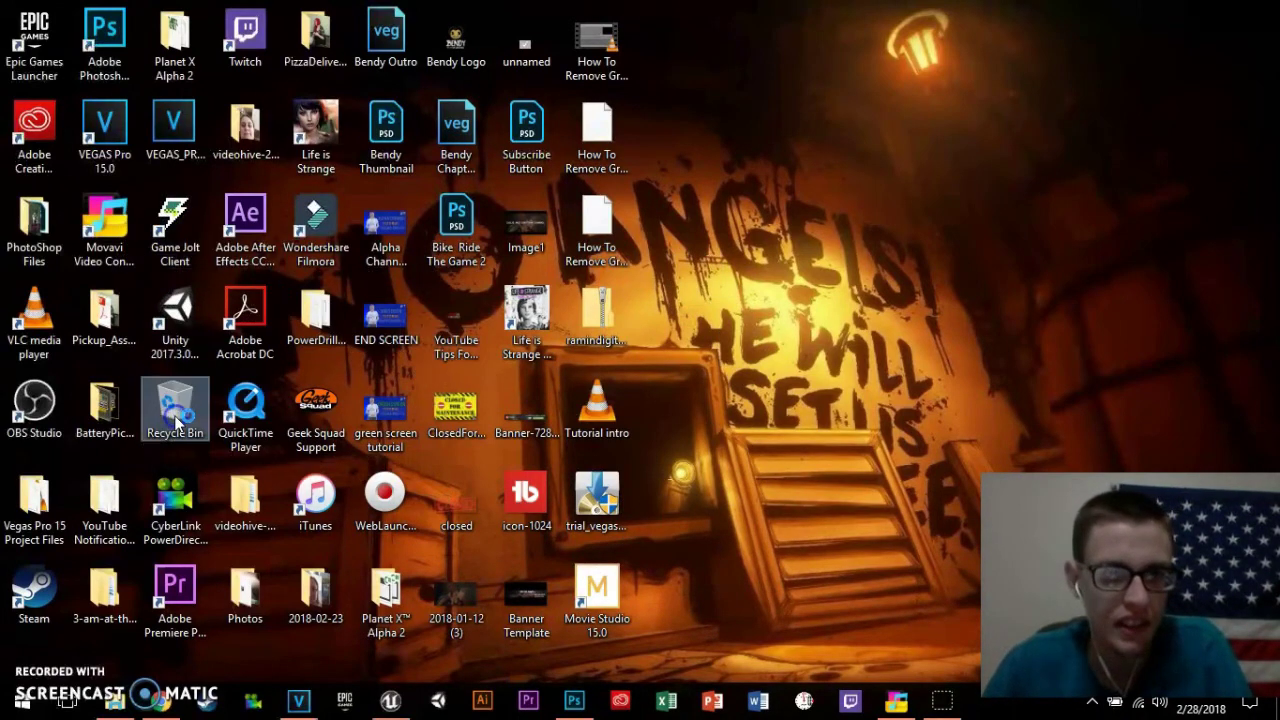
drag(180, 365, 175, 425)
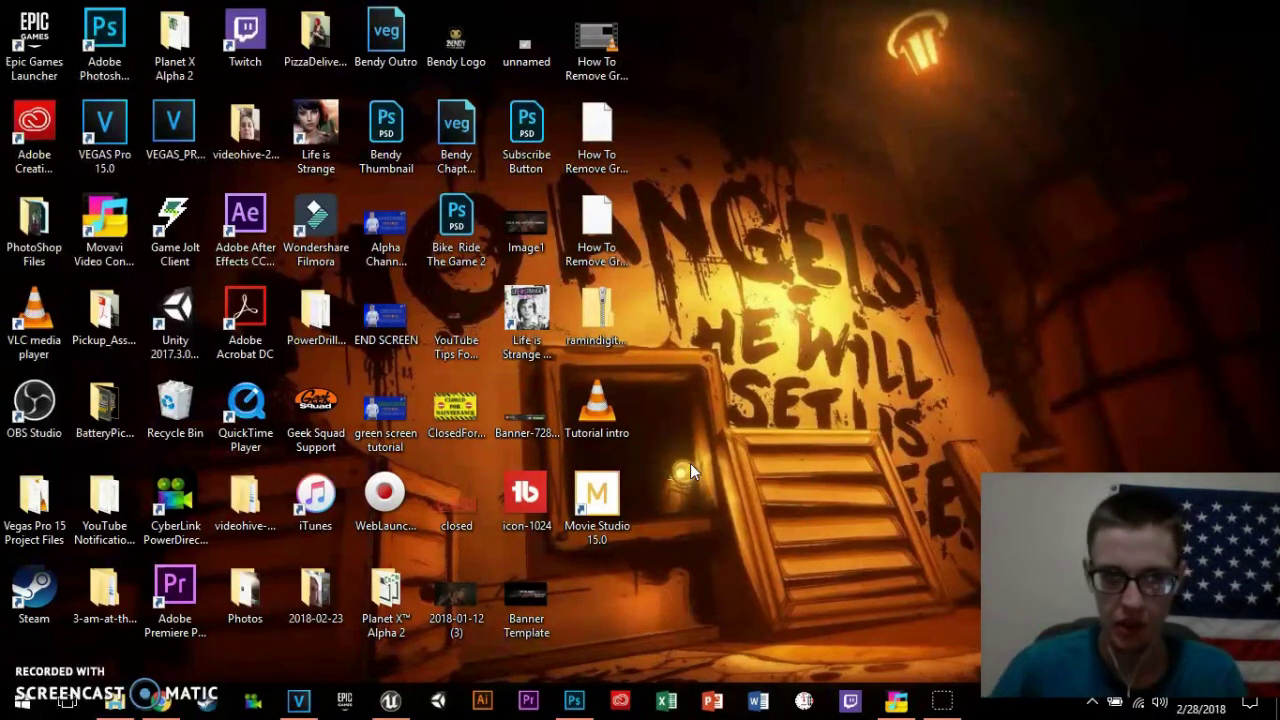
click(725, 429)
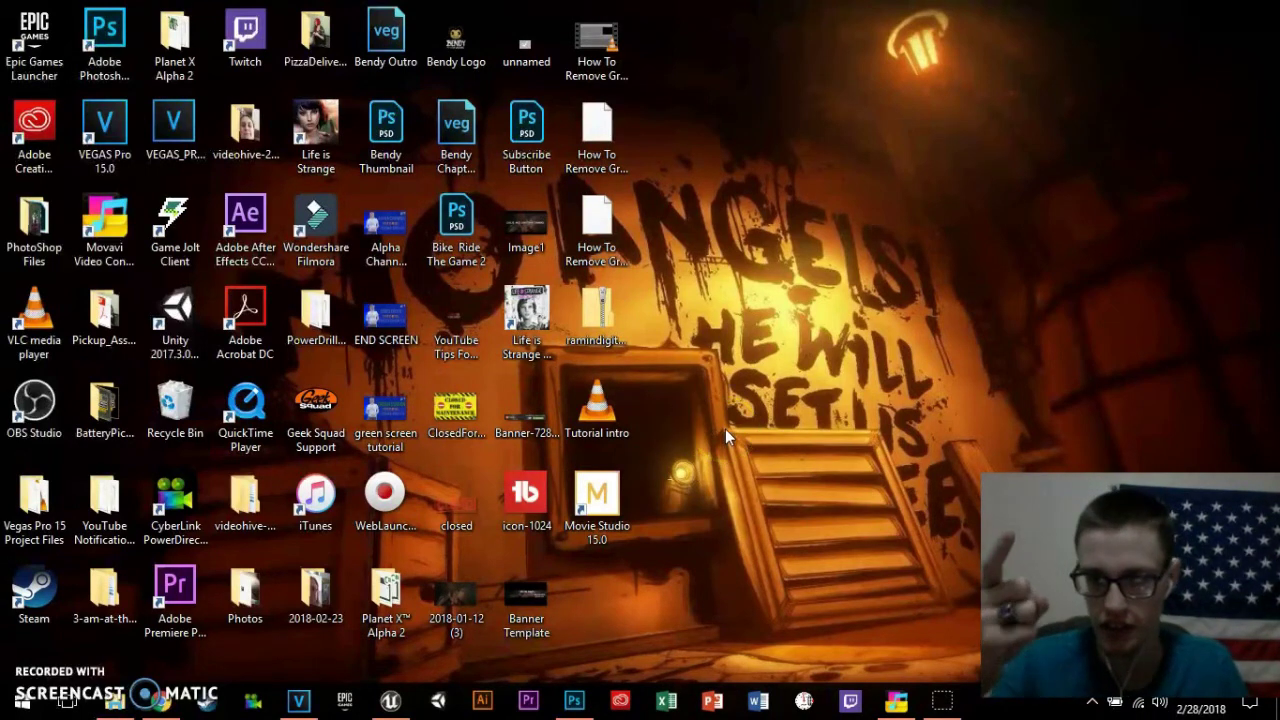